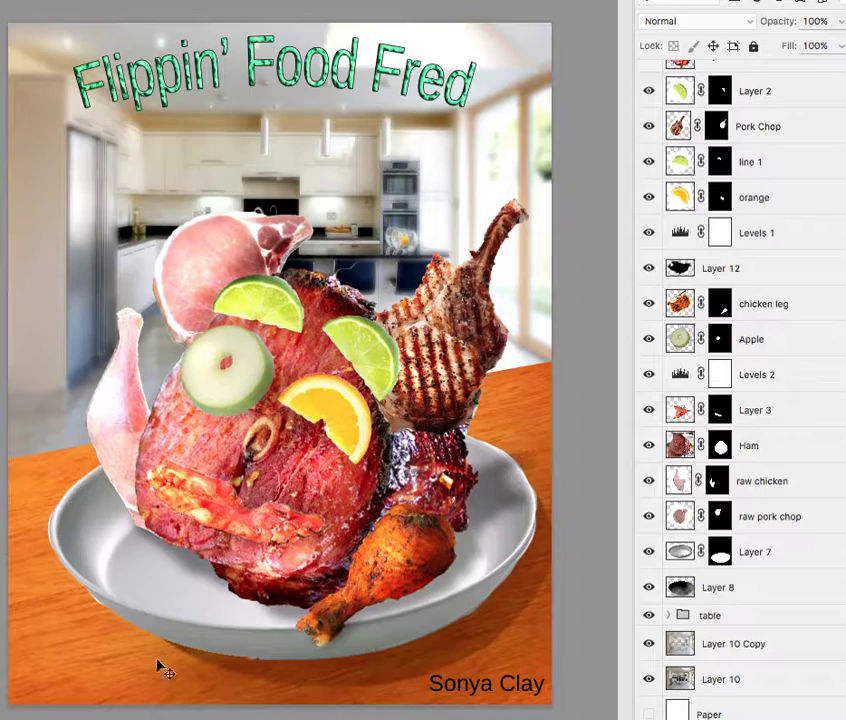
# Compare the original and blurred kitchen backgrounds by toggling Layer 10 and Layer 10 Copy visibility.
pyautogui.scroll(5, 305, 680)
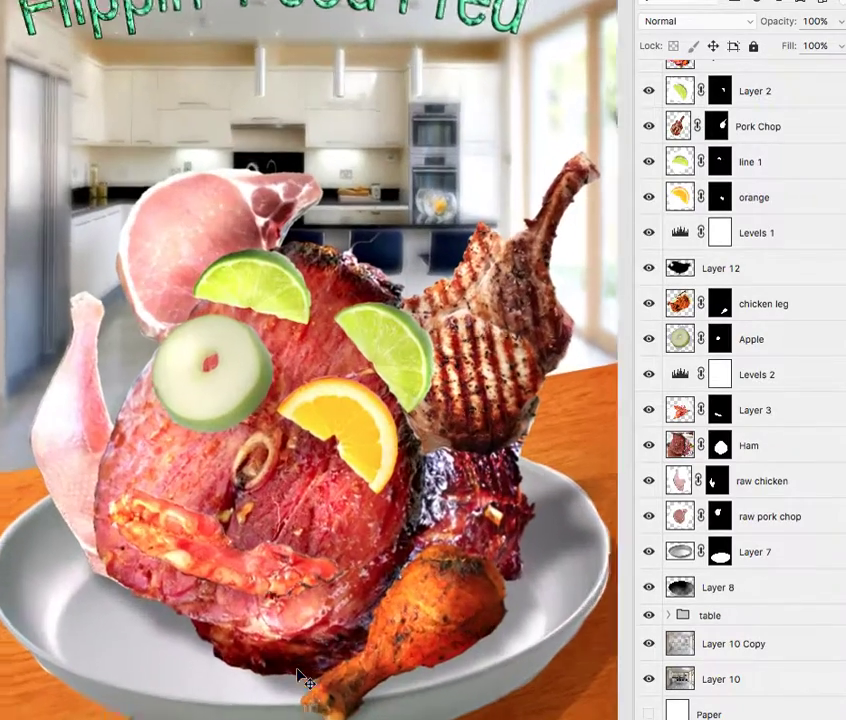
pyautogui.scroll(3, 305, 680)
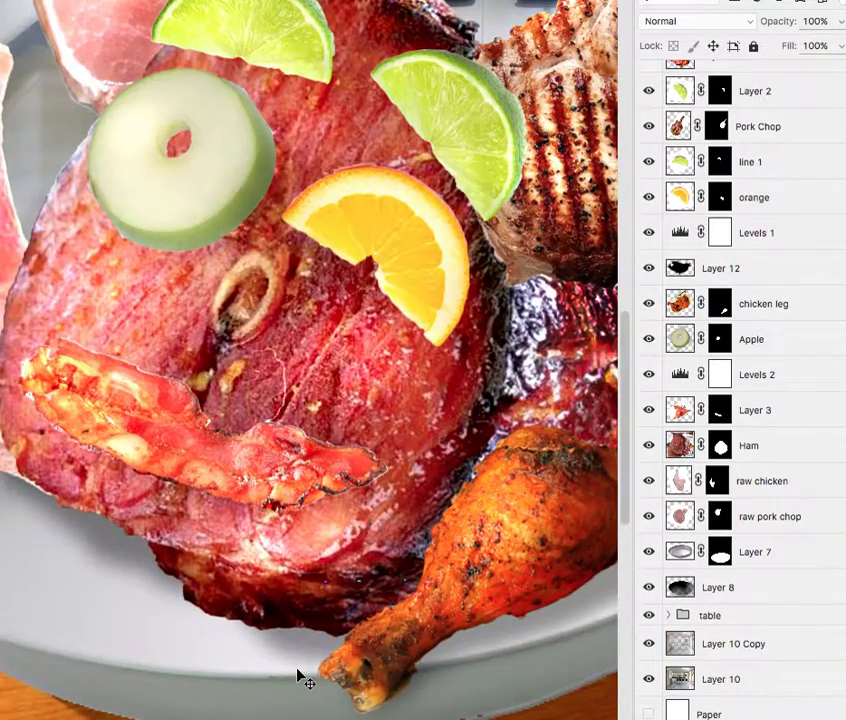
pyautogui.hscroll(-2, 305, 680)
pyautogui.scroll(-2, 305, 680)
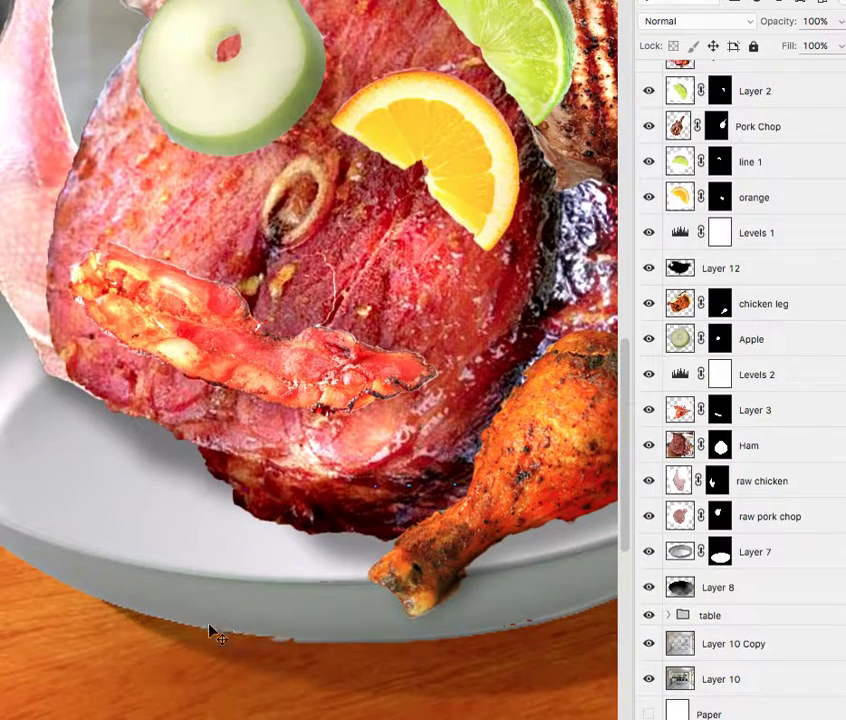
pyautogui.hscroll(-5, 167, 559)
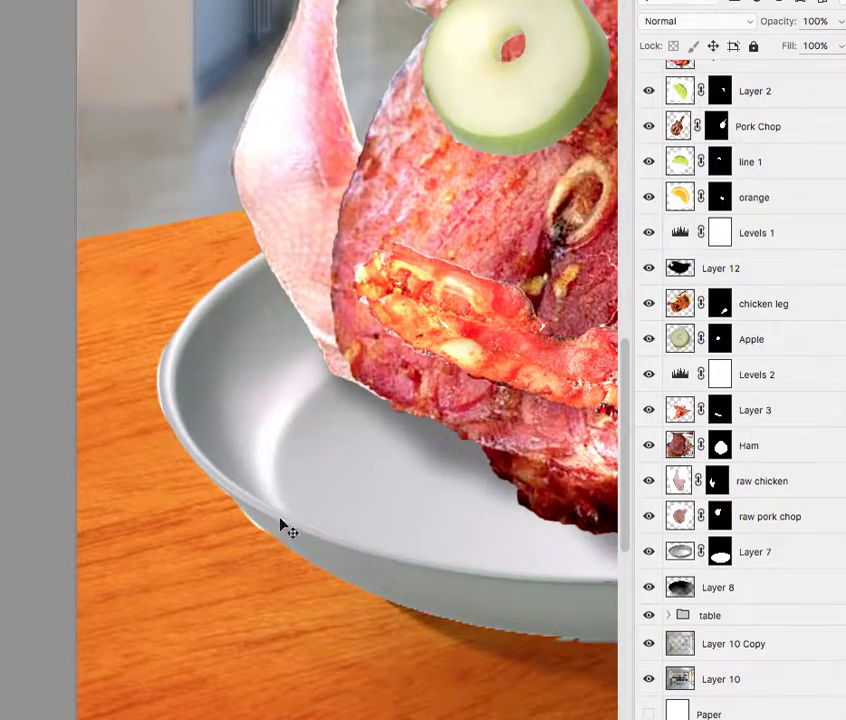
pyautogui.hscroll(4, 336, 468)
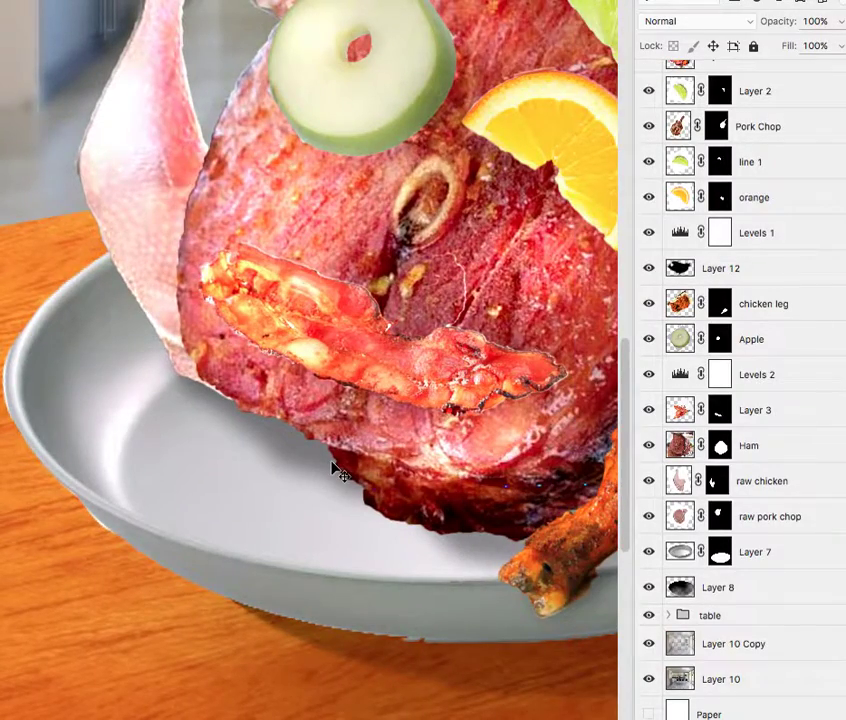
pyautogui.scroll(-2, 336, 470)
pyautogui.scroll(-2, 336, 470)
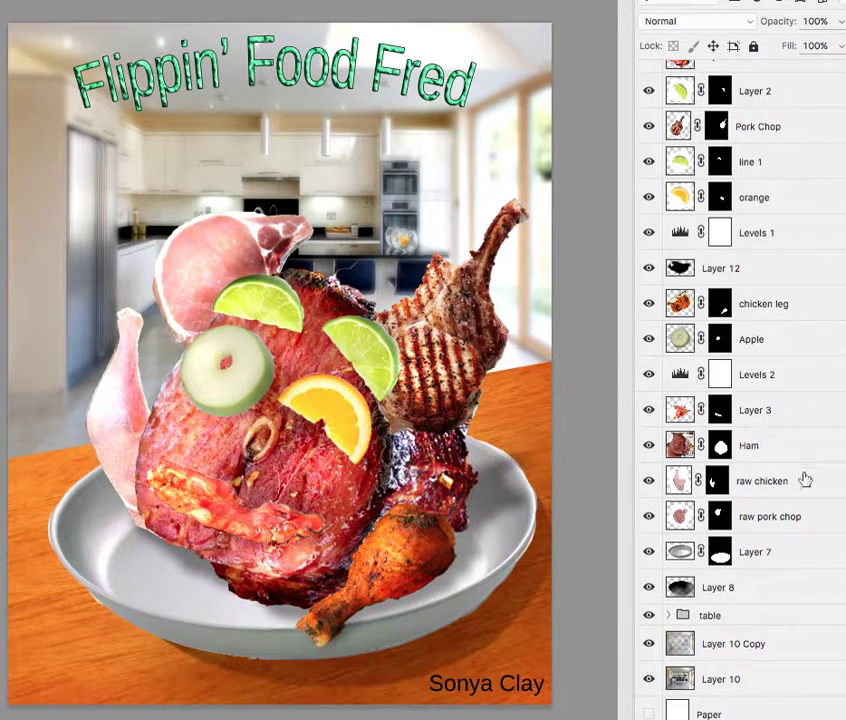
pyautogui.click(649, 644)
pyautogui.click(650, 644)
pyautogui.click(650, 679)
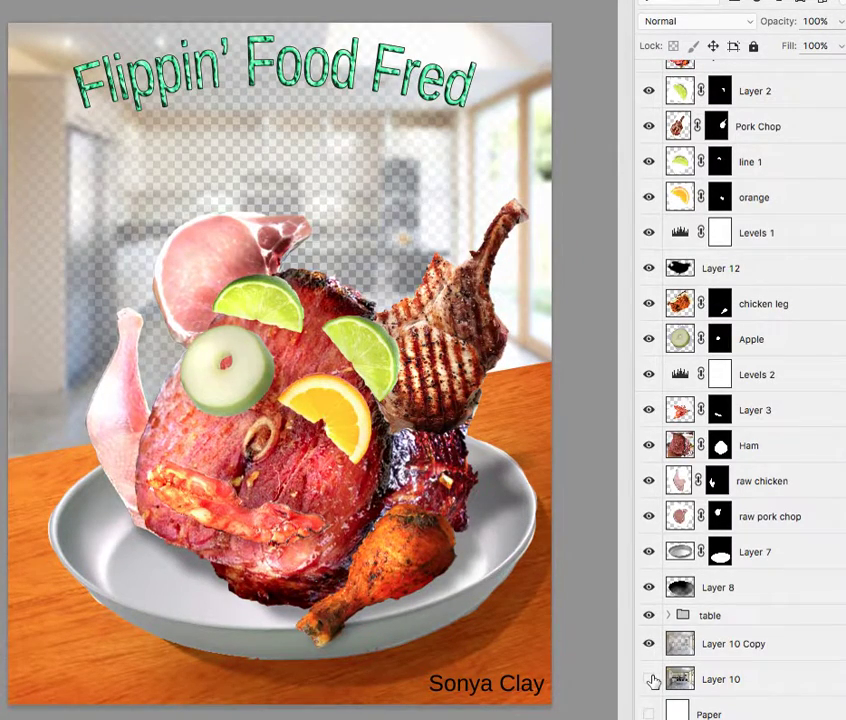
pyautogui.click(651, 679)
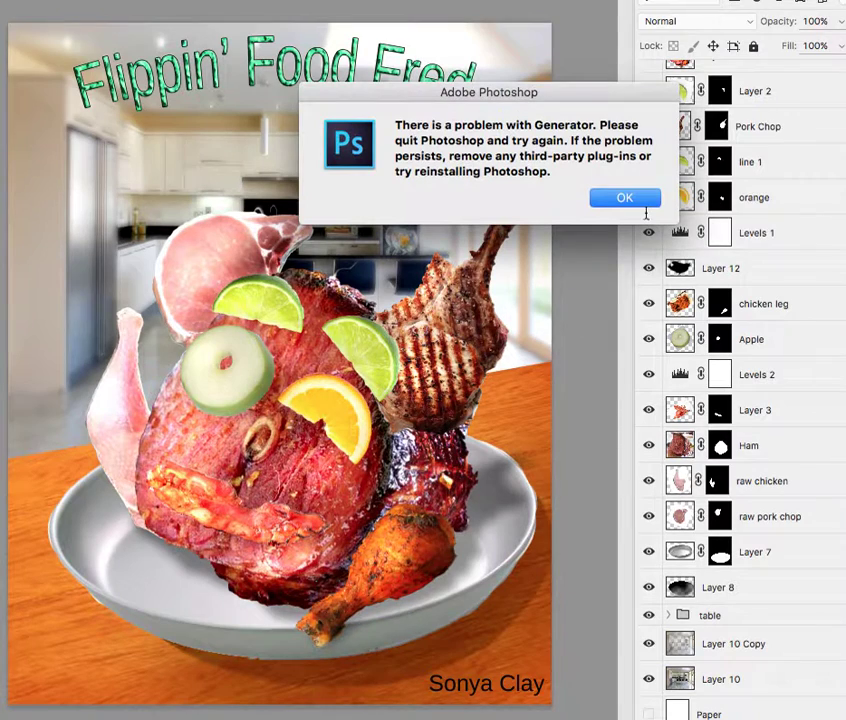
# Dismiss the Generator error and darken Layer 10 Copy with Levels: black point 50, midtones 0.76.
pyautogui.click(632, 199)
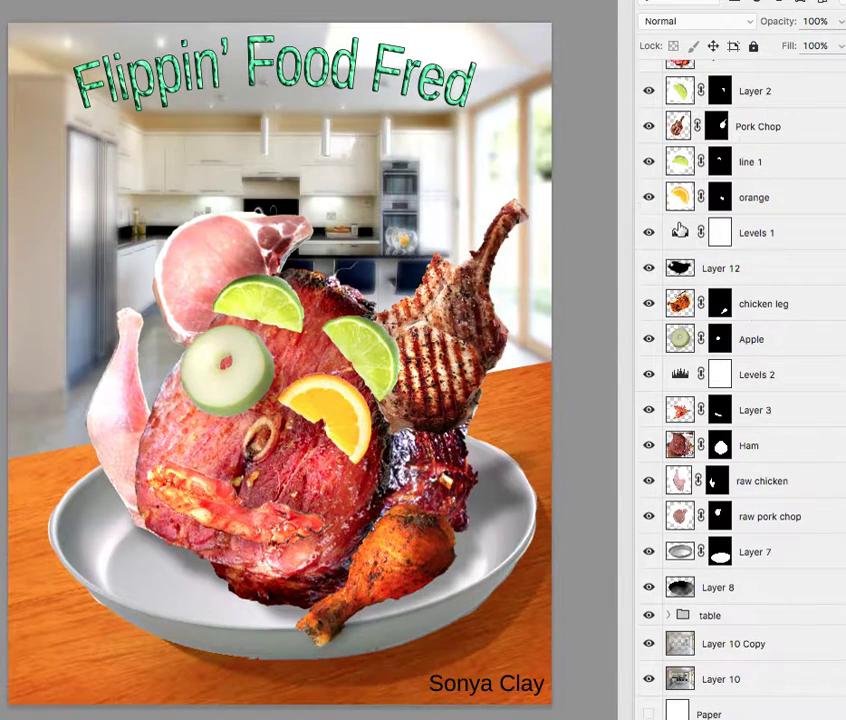
pyautogui.click(785, 645)
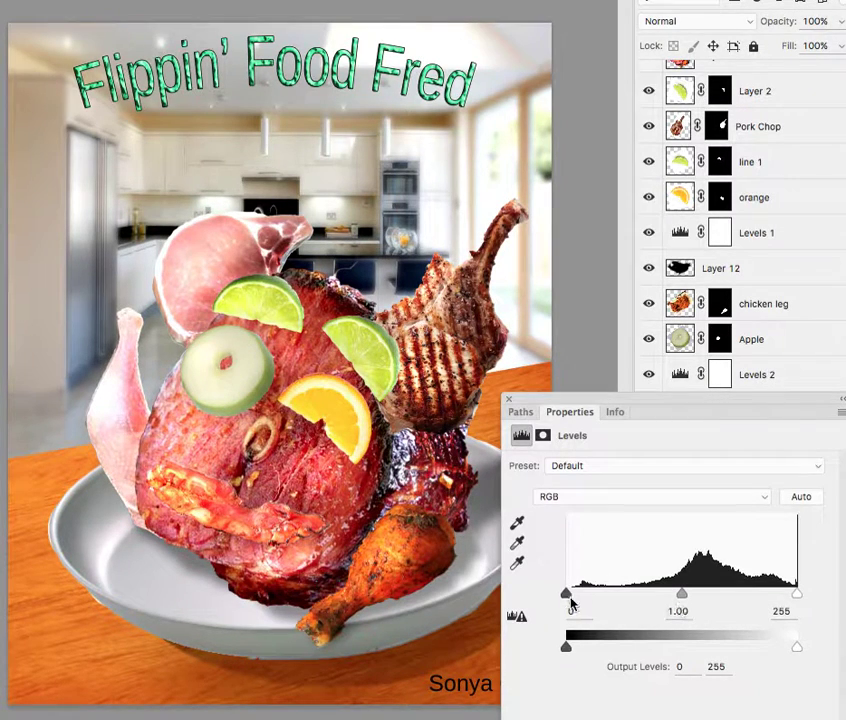
pyautogui.moveTo(567, 596); pyautogui.dragTo(612, 595)
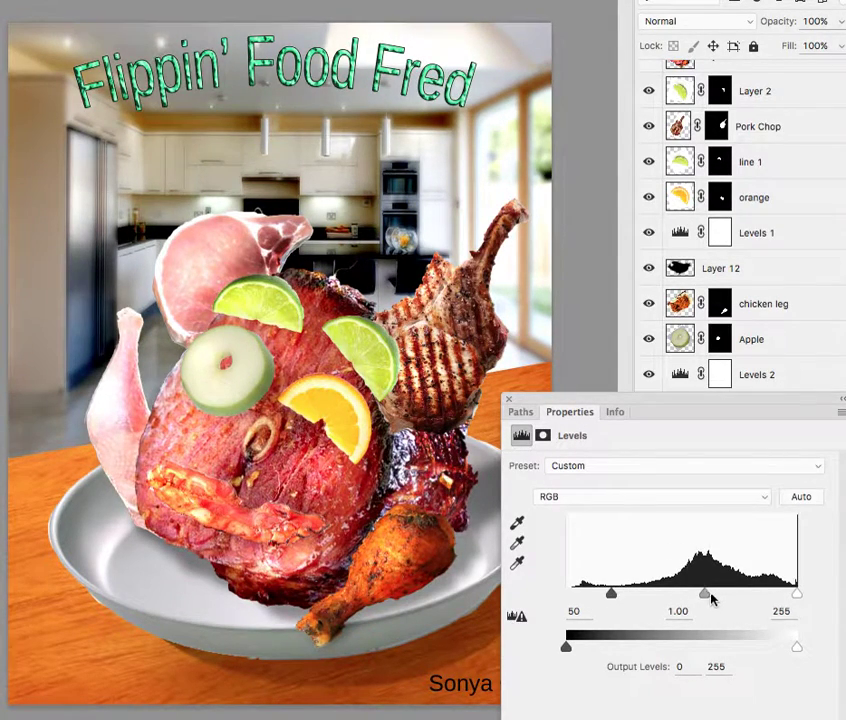
pyautogui.moveTo(704, 595); pyautogui.dragTo(722, 597)
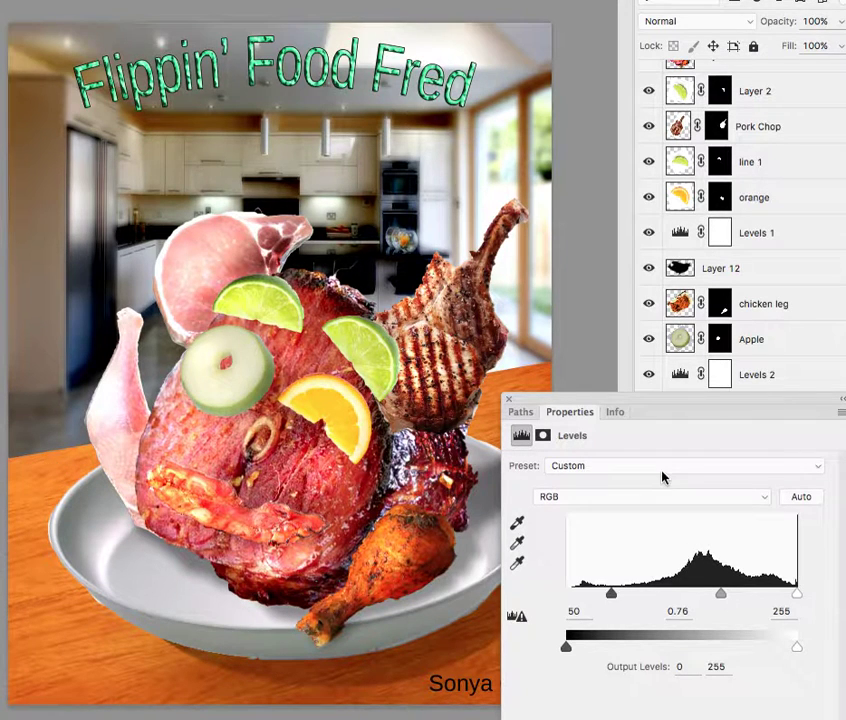
# Close the Levels properties and expand the table group in the Layers panel.
pyautogui.click(508, 398)
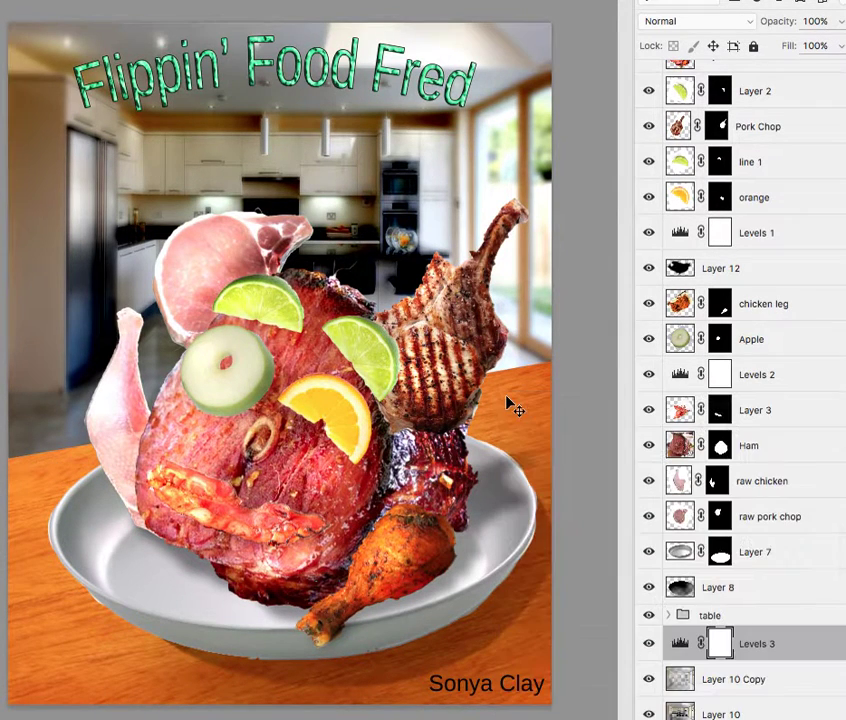
pyautogui.scroll(-1, 723, 550)
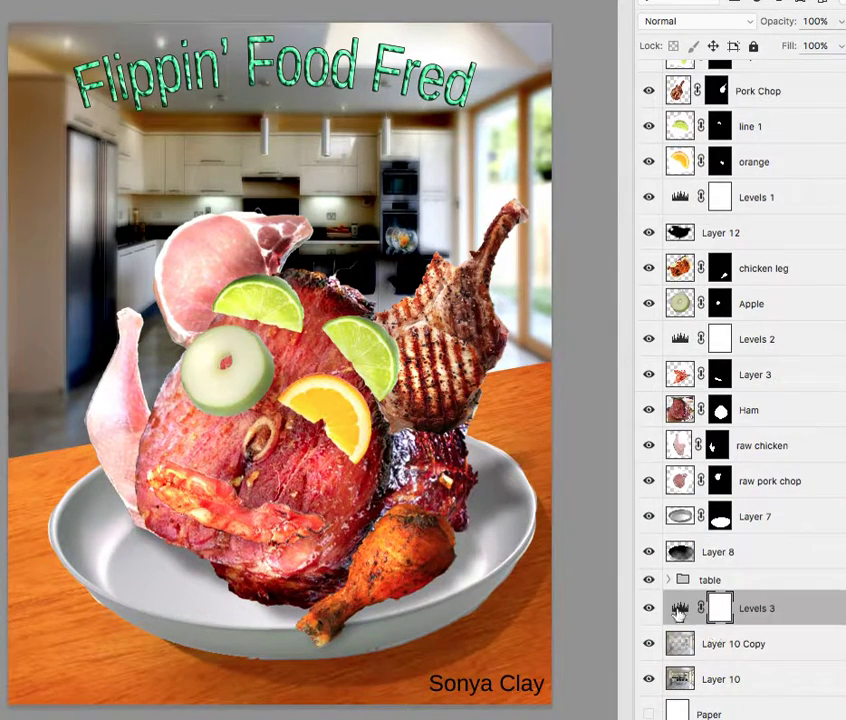
pyautogui.click(668, 580)
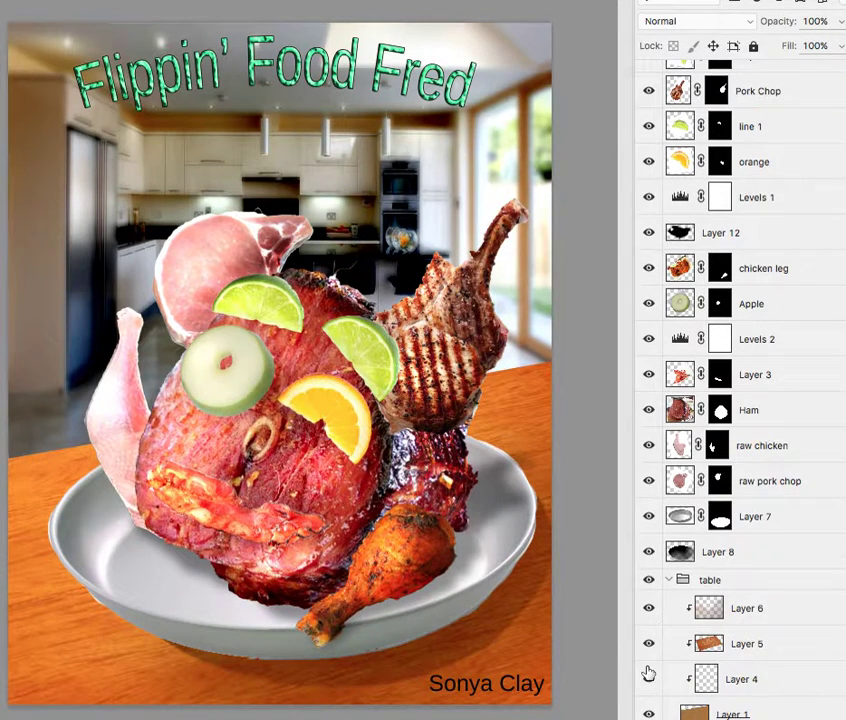
pyautogui.scroll(-4, 646, 672)
# Toggle Layer 1 and Layer 5 off and on to compare, then select the tabletop Layer 1.
pyautogui.click(650, 573)
pyautogui.click(650, 573)
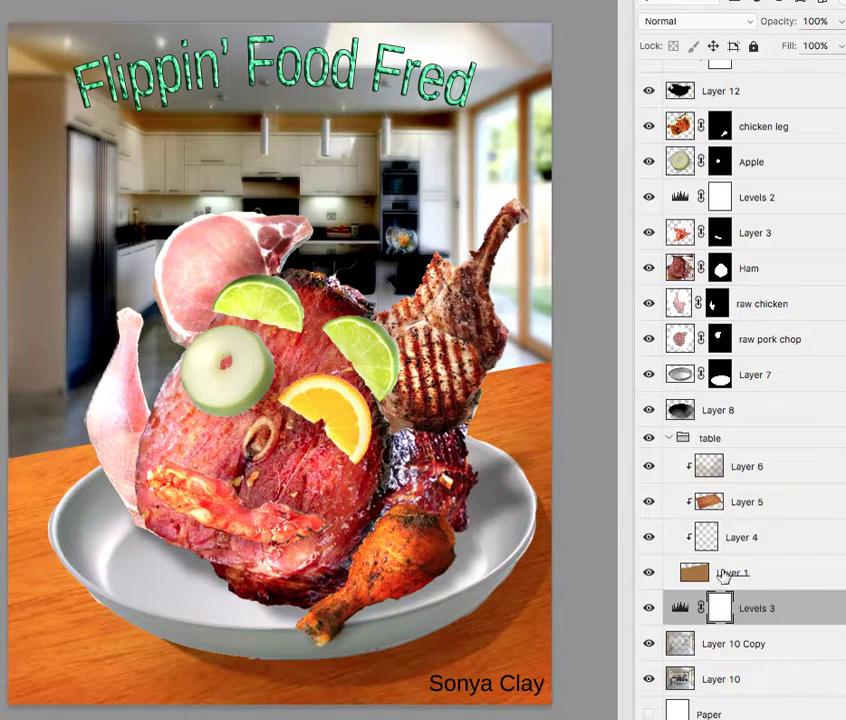
pyautogui.click(649, 573)
pyautogui.click(649, 573)
pyautogui.click(649, 502)
pyautogui.click(649, 502)
pyautogui.click(755, 574)
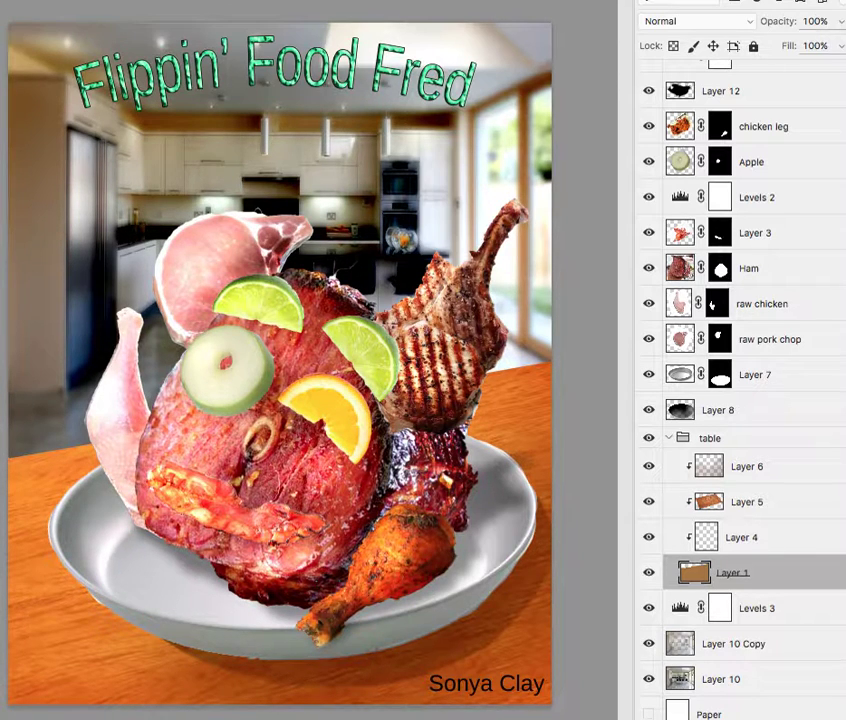
# Outline a strip across the table edge with the Polygonal Lasso, then deselect it.
pyautogui.press('super+o')
pyautogui.press('Escape')
pyautogui.click(12, 466)
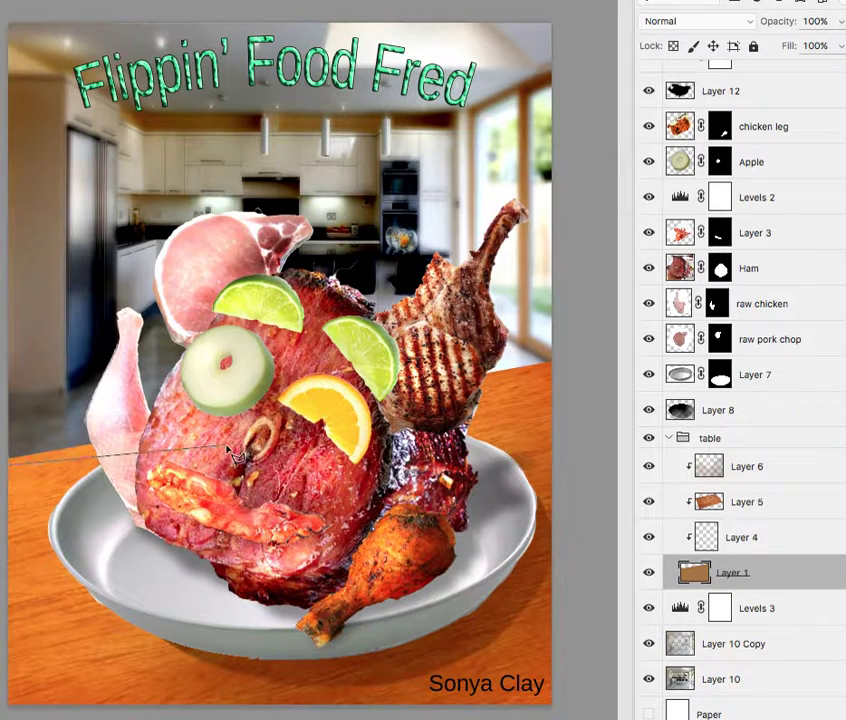
pyautogui.click(551, 347)
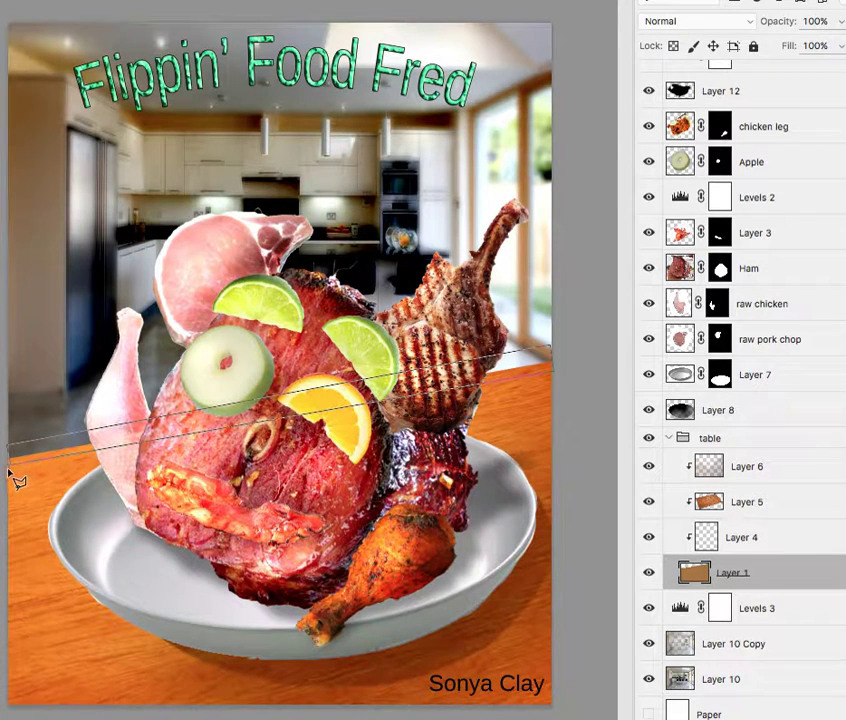
pyautogui.click(9, 458)
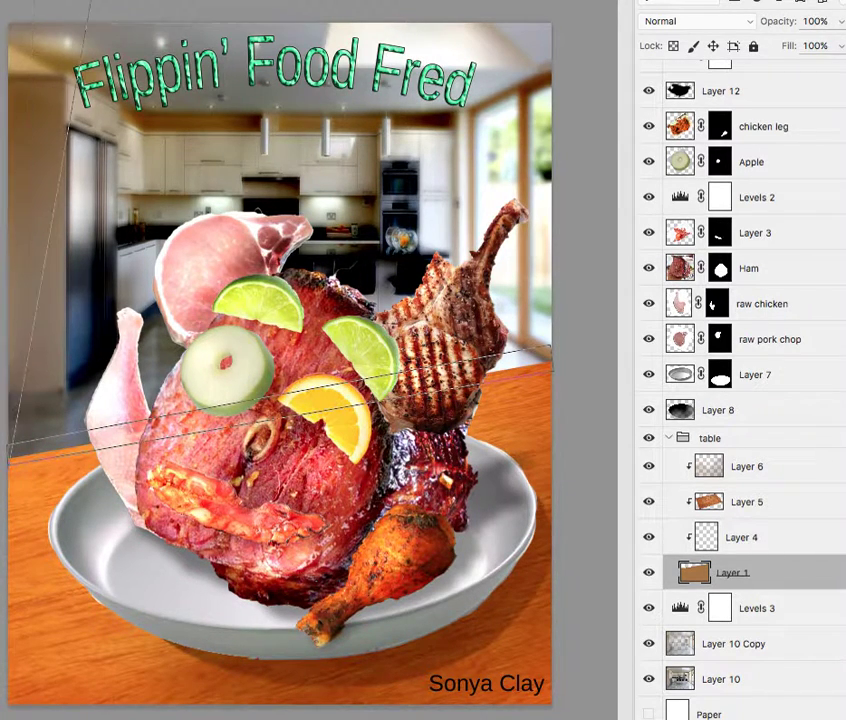
pyautogui.click(10, 456)
pyautogui.hotkey('ctrl', 'd')
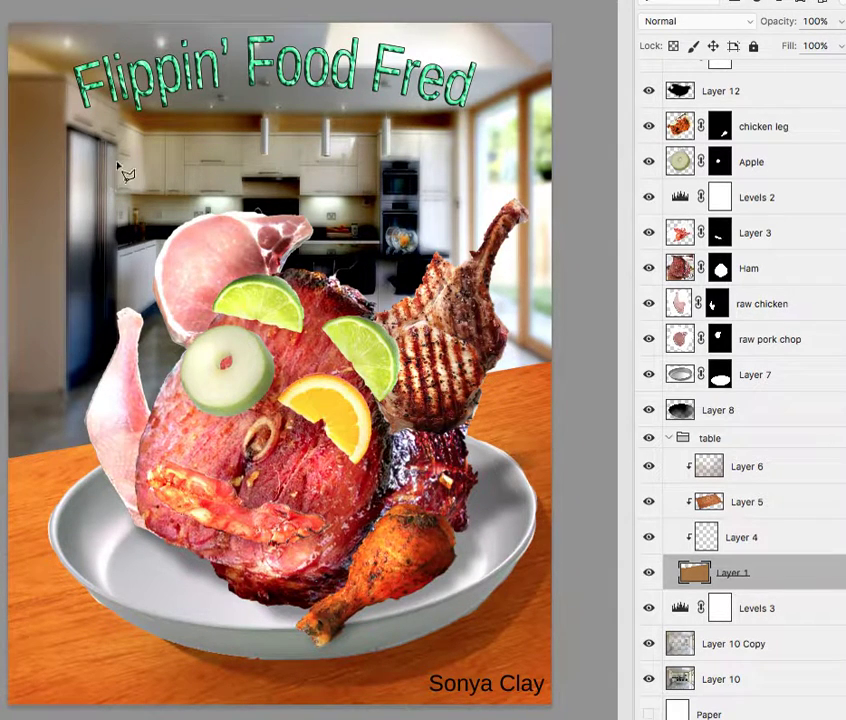
# Start a second outline along the table edge, cancel it, and bring up the Downloads folder.
pyautogui.click(11, 452)
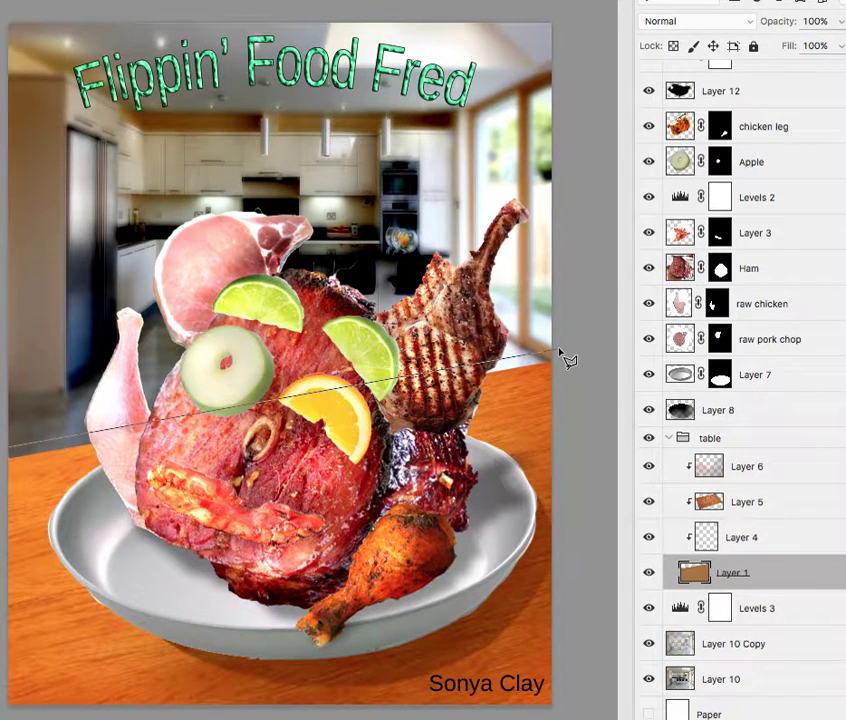
pyautogui.click(562, 355)
pyautogui.click(560, 392)
pyautogui.click(8, 497)
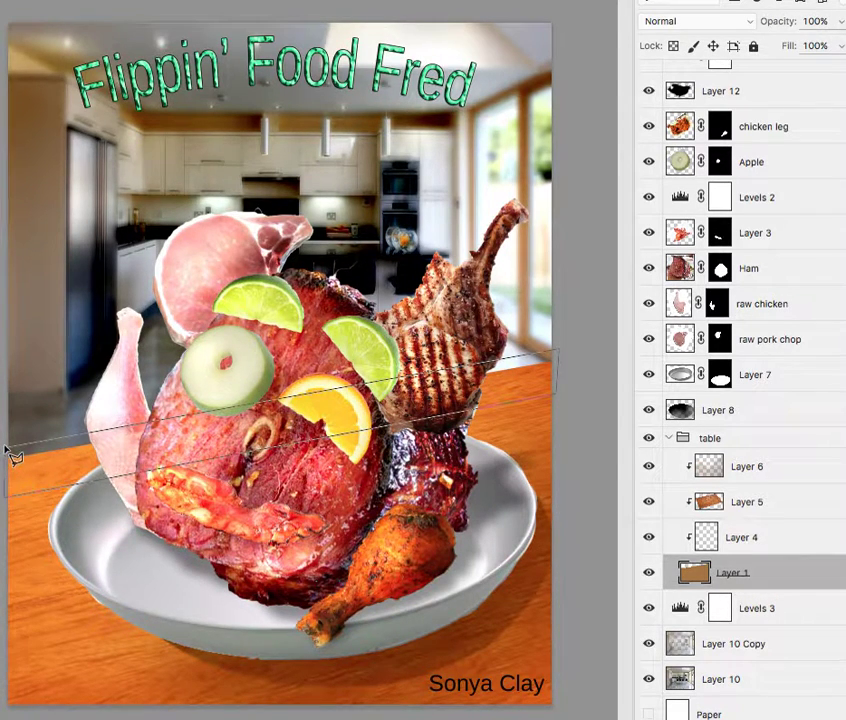
pyautogui.press('Escape')
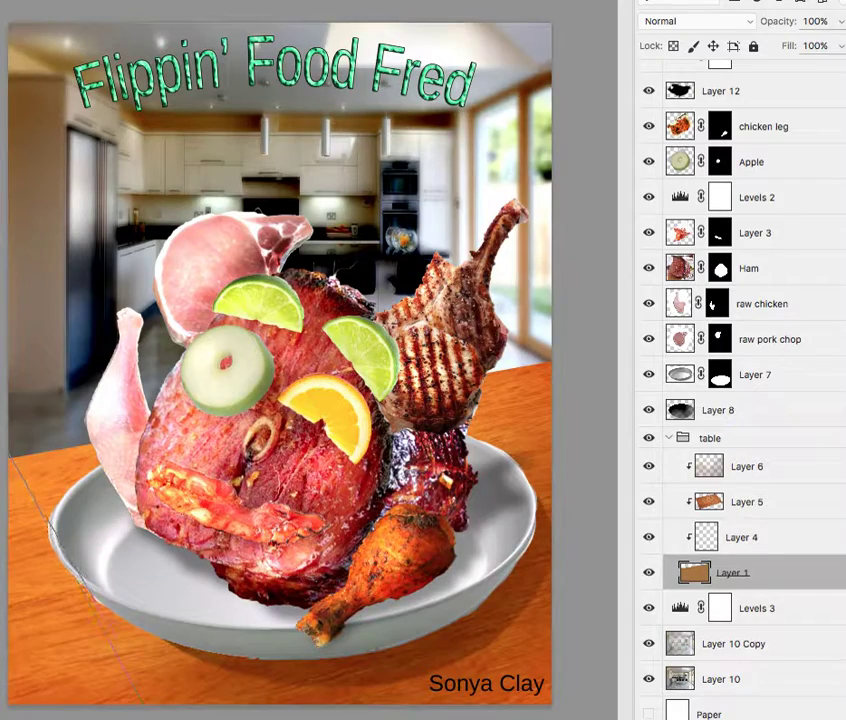
pyautogui.press('super+Tab')
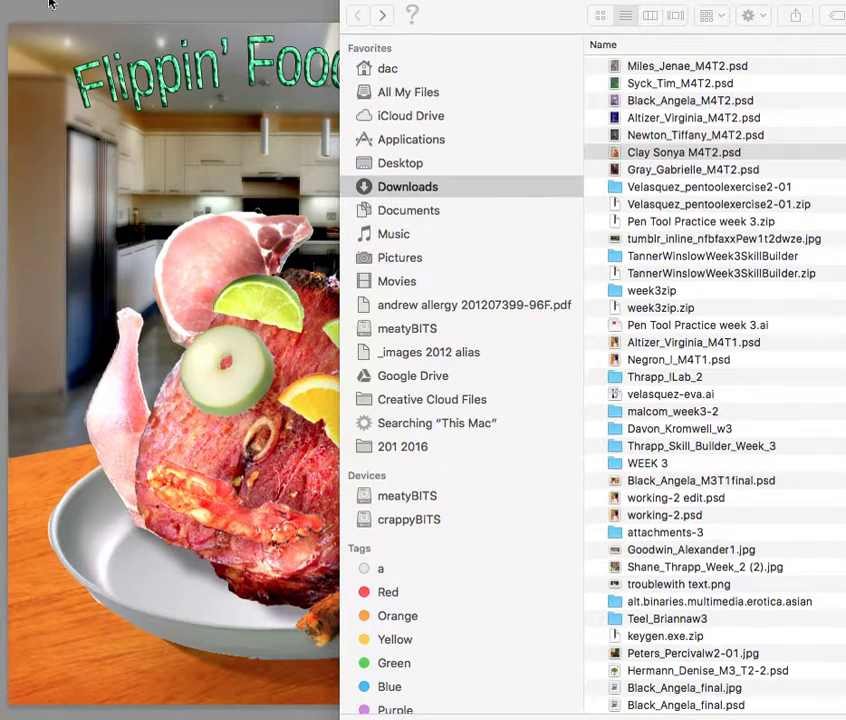
# Leave the Downloads window and return to the Flippin' Food Fred composite.
pyautogui.press('super+Tab')
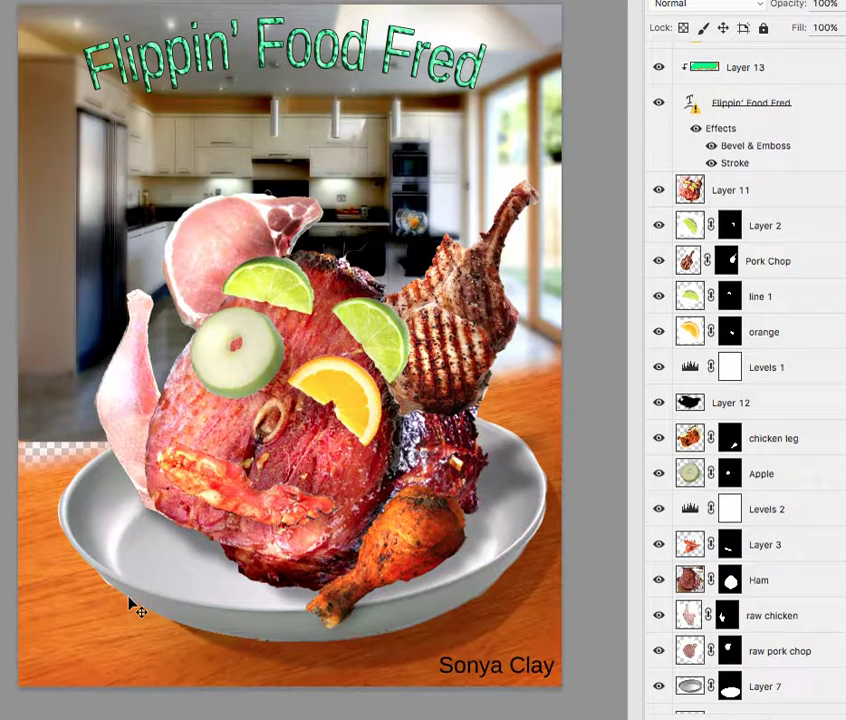
# Select Layer 5 and shift the wooden table texture slightly down beneath the plate.
pyautogui.scroll(-3, 771, 592)
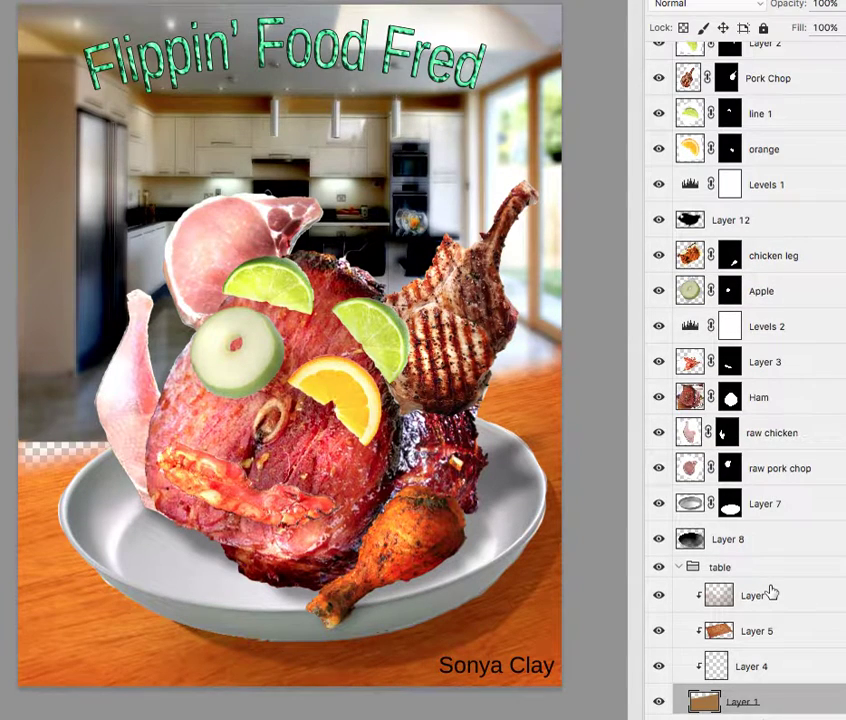
pyautogui.click(760, 637)
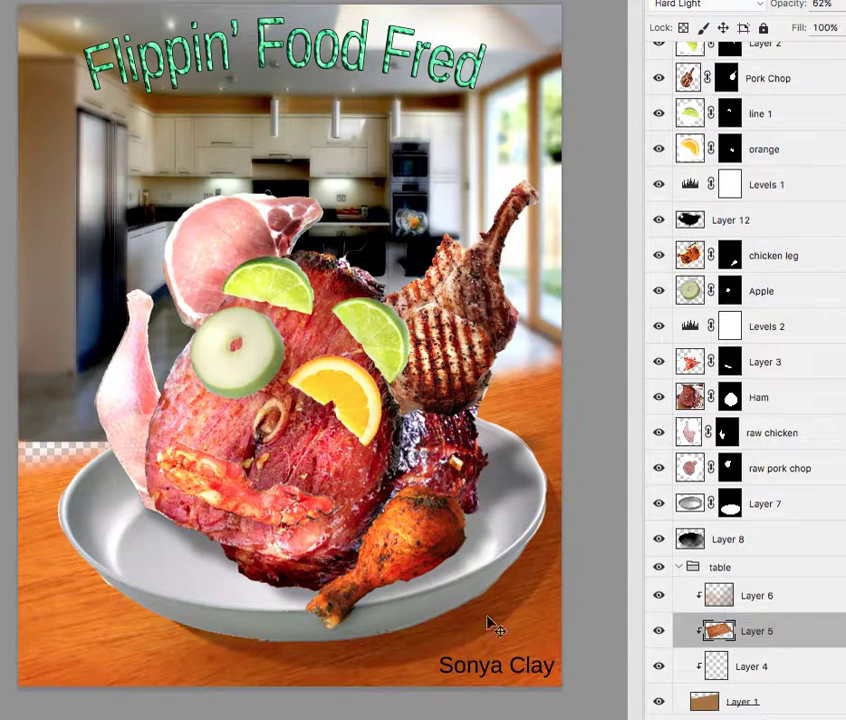
pyautogui.moveTo(140, 553); pyautogui.dragTo(147, 586)
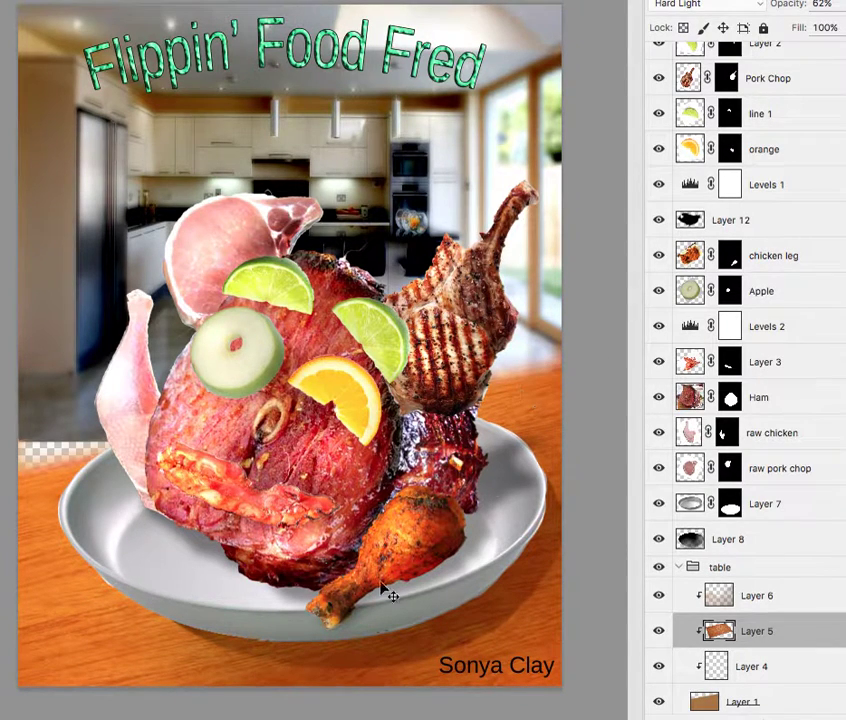
pyautogui.moveTo(185, 665); pyautogui.dragTo(179, 700)
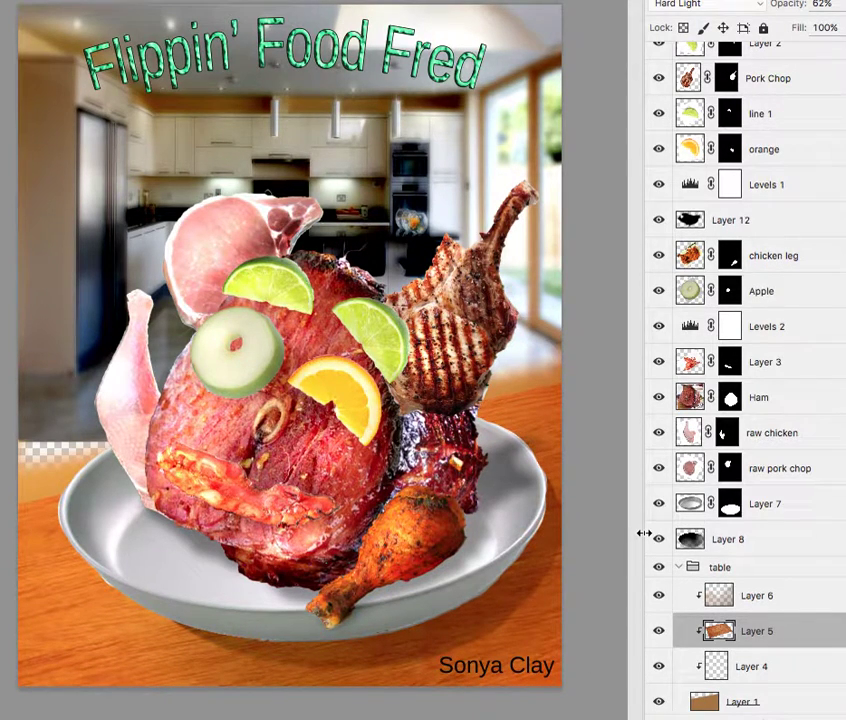
pyautogui.scroll(-3, 790, 514)
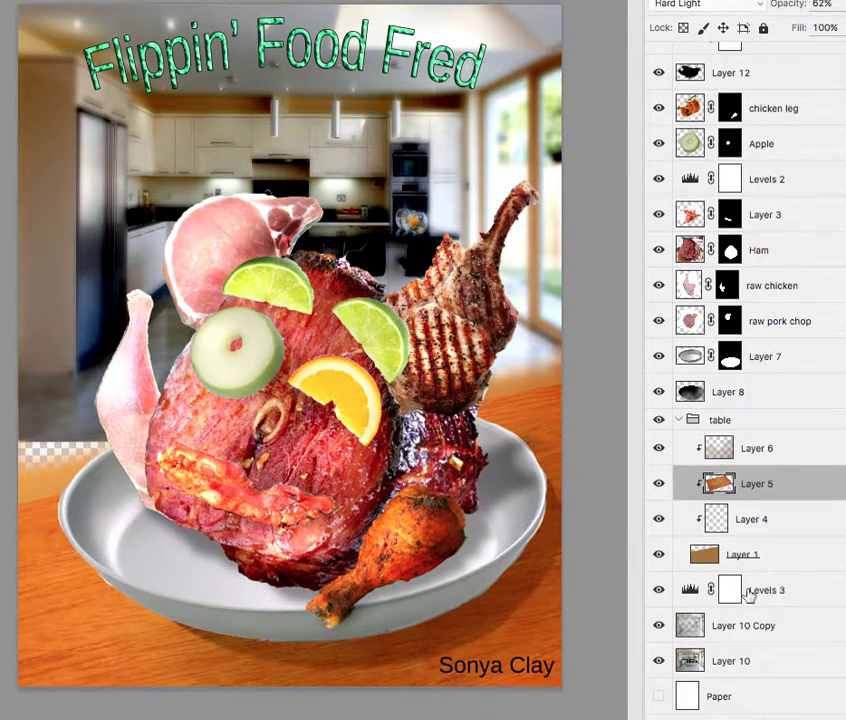
# Select Layer 10 and Layer 10 Copy and move both kitchen backgrounds down slightly.
pyautogui.click(767, 659)
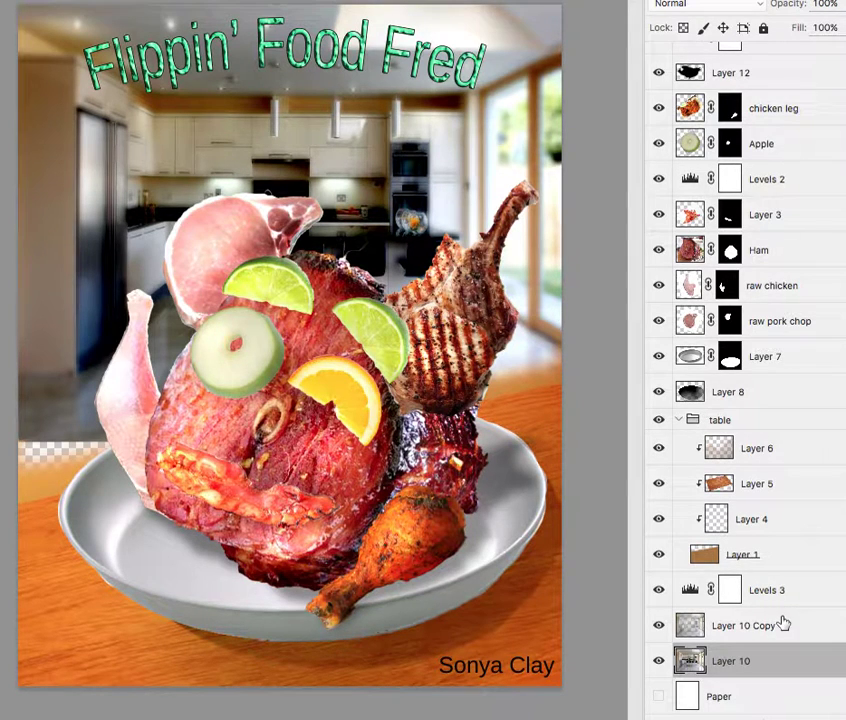
pyautogui.keyDown('shift'); pyautogui.click(783, 623); pyautogui.keyUp('shift')
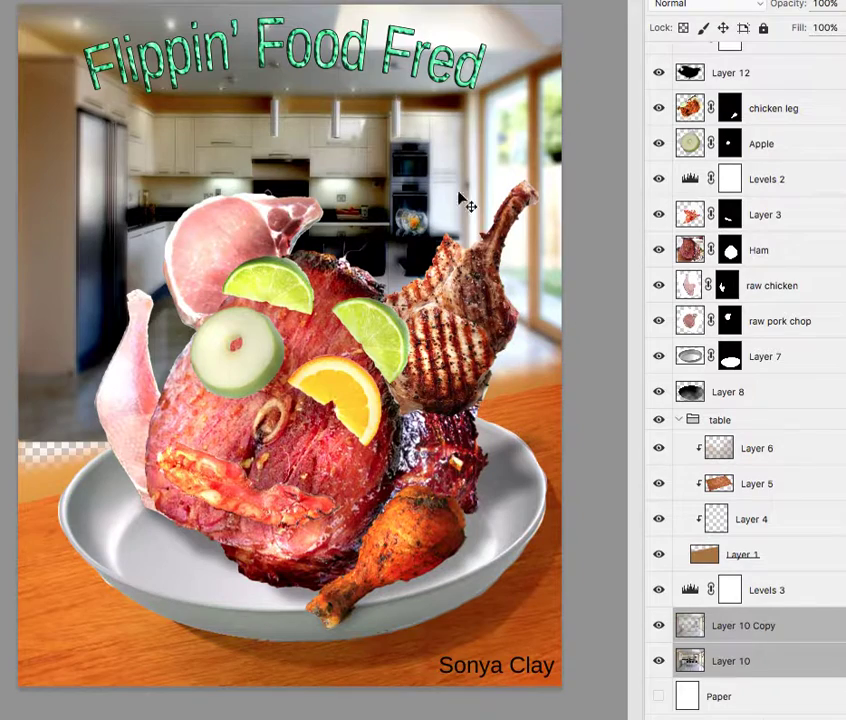
pyautogui.moveTo(434, 176); pyautogui.dragTo(384, 197)
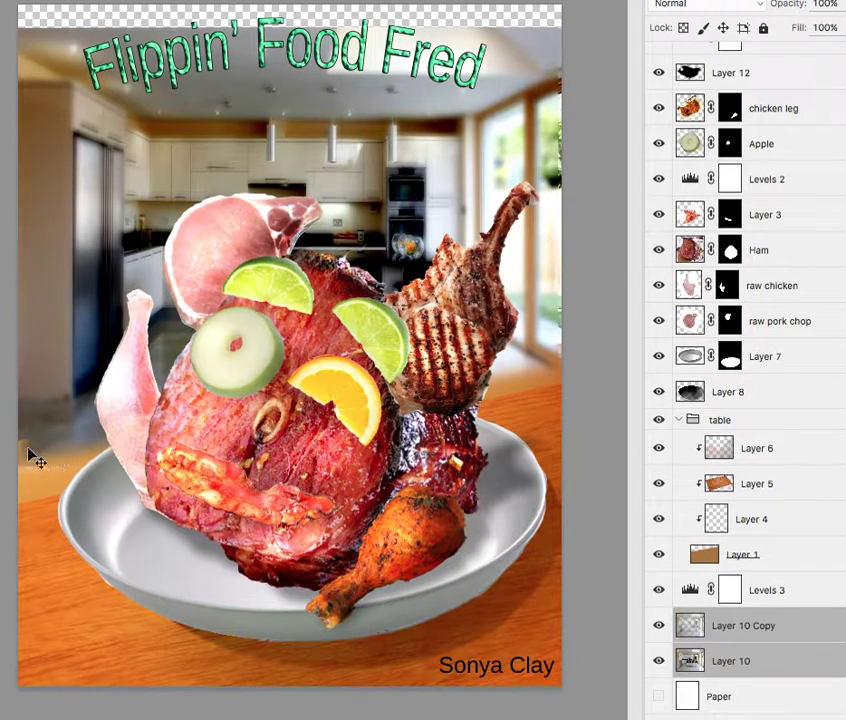
pyautogui.scroll(5, 812, 359)
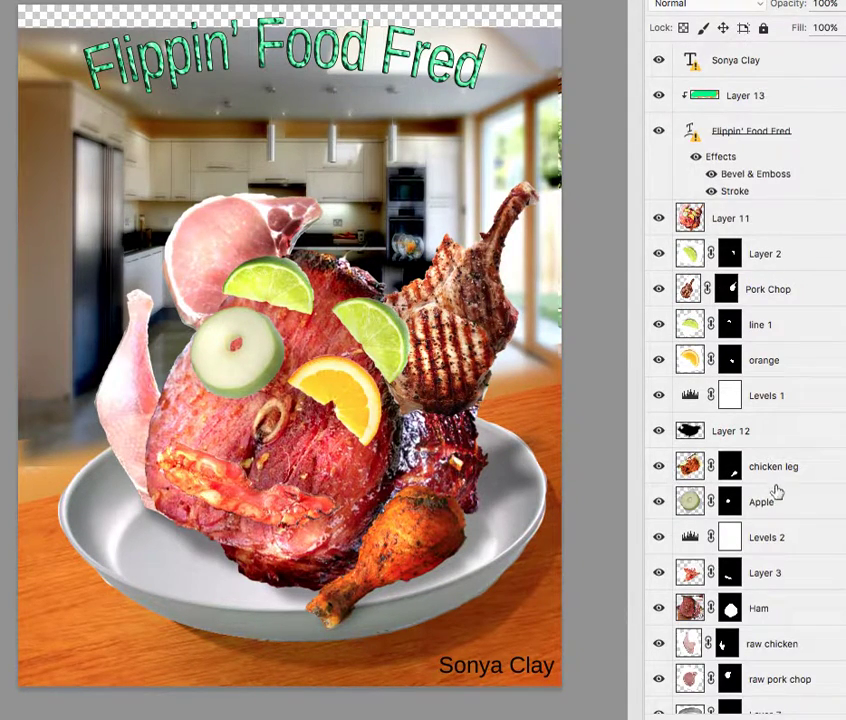
pyautogui.scroll(-5, 777, 488)
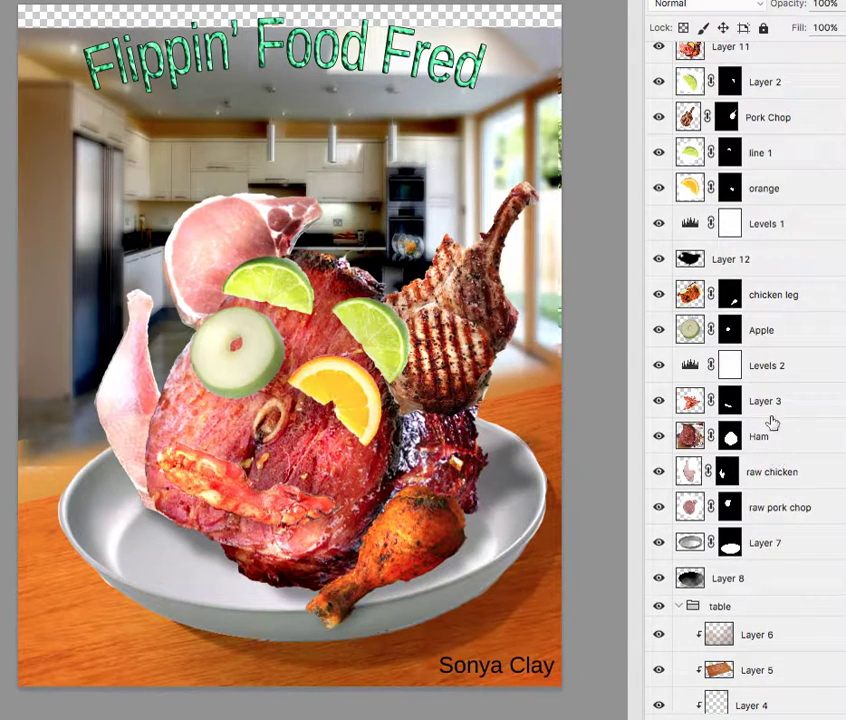
pyautogui.scroll(-4, 771, 423)
pyautogui.scroll(10, 770, 423)
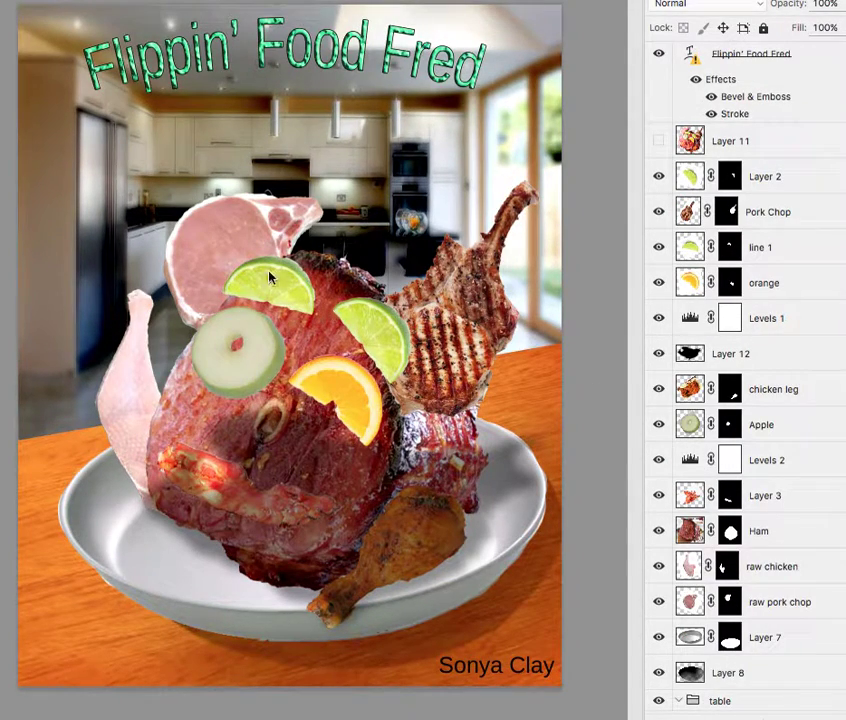
# Select the Apple layer and add an Outer Glow layer style to it.
pyautogui.click(657, 426)
pyautogui.click(657, 426)
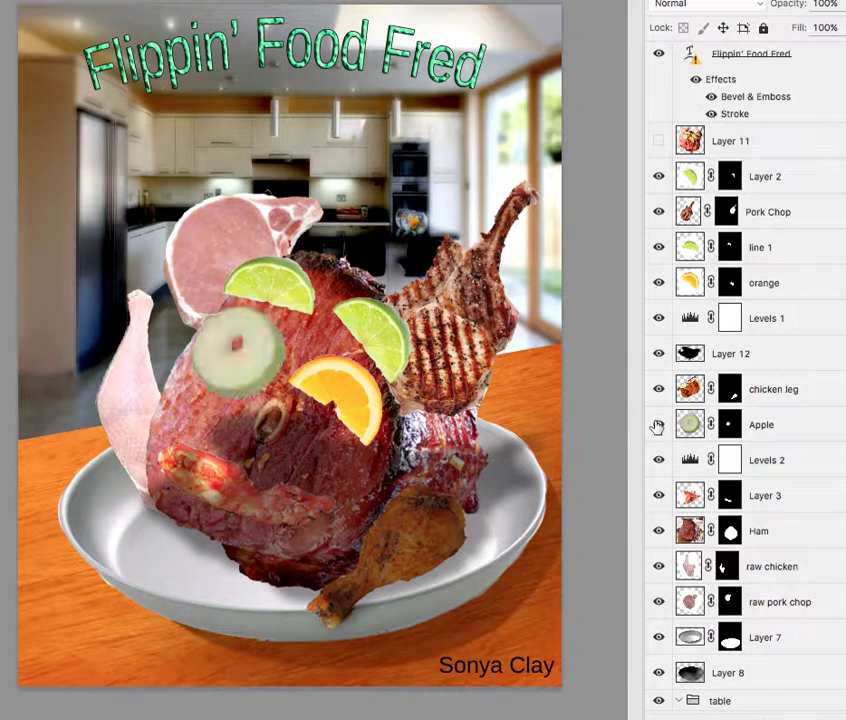
pyautogui.click(785, 430)
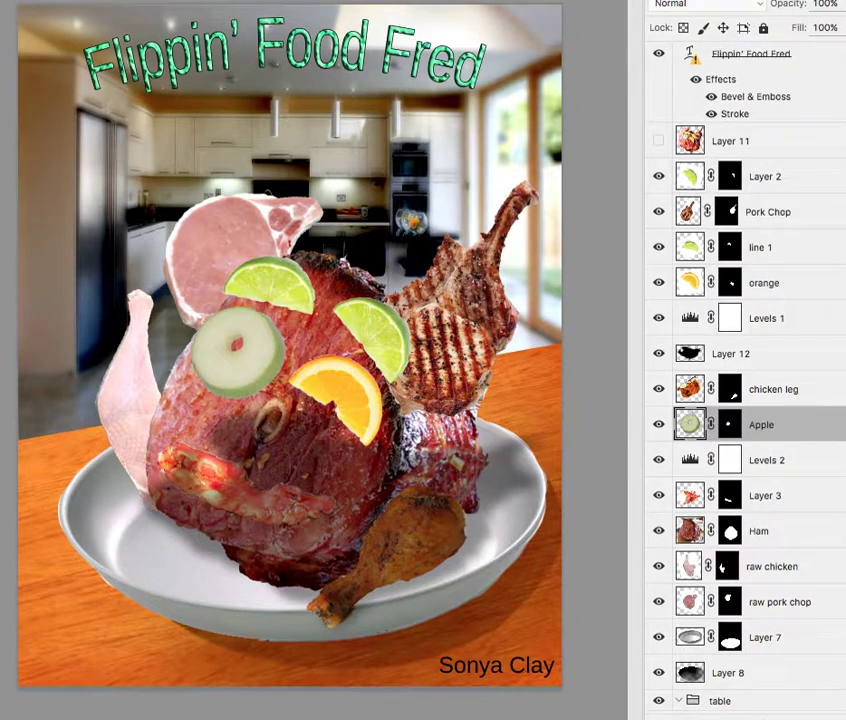
pyautogui.click(40, 2)
pyautogui.moveTo(45, 48)
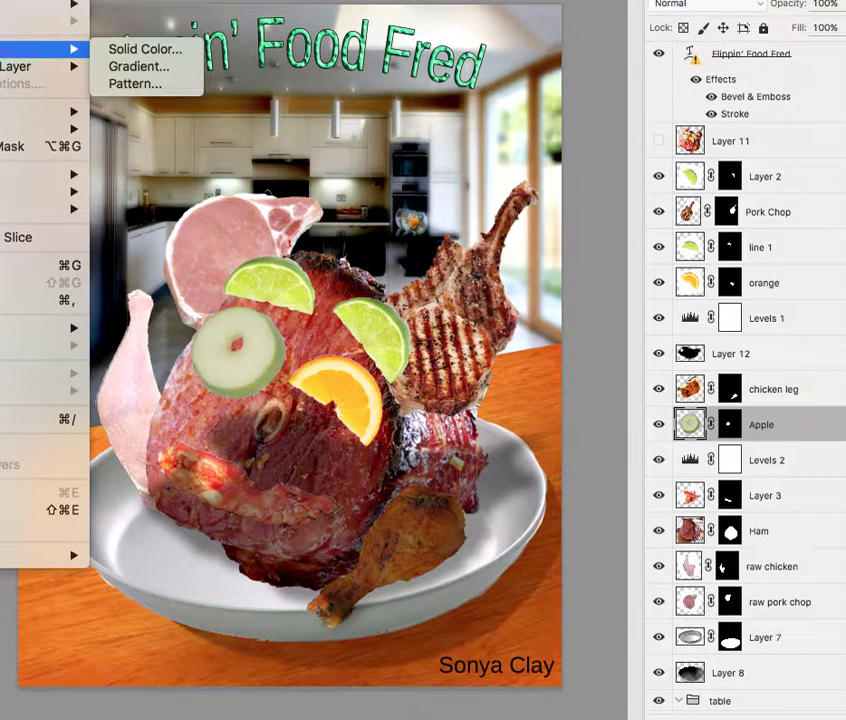
pyautogui.moveTo(45, 4)
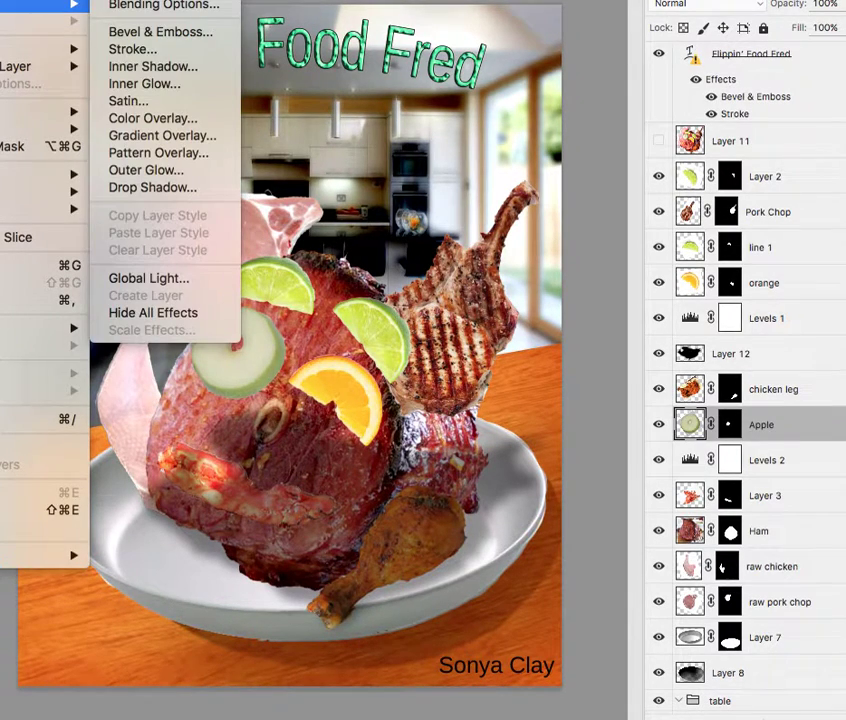
pyautogui.click(125, 177)
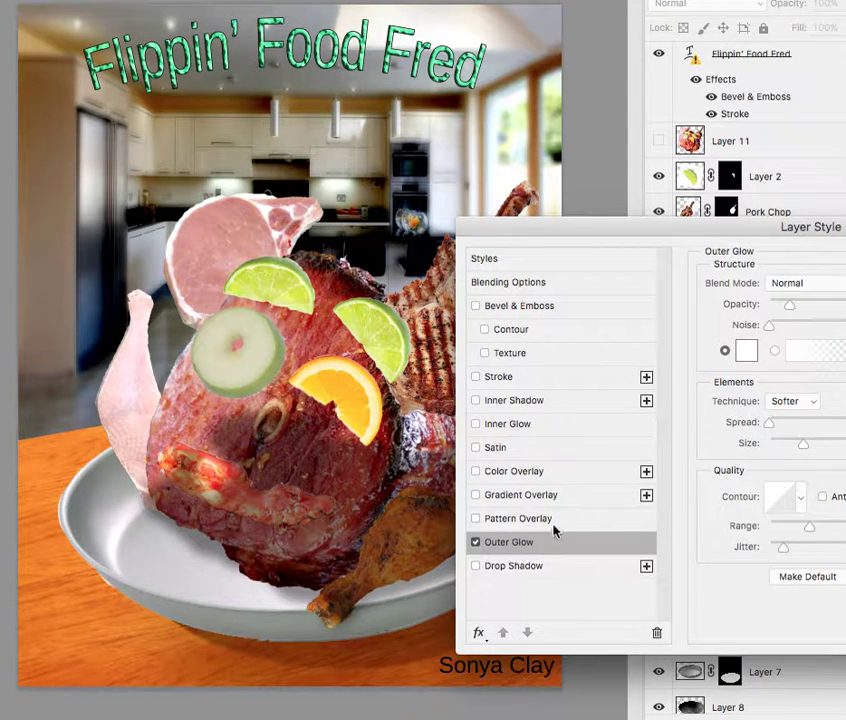
# Make the glow light blue, raise its opacity and spread, and apply it.
pyautogui.click(746, 351)
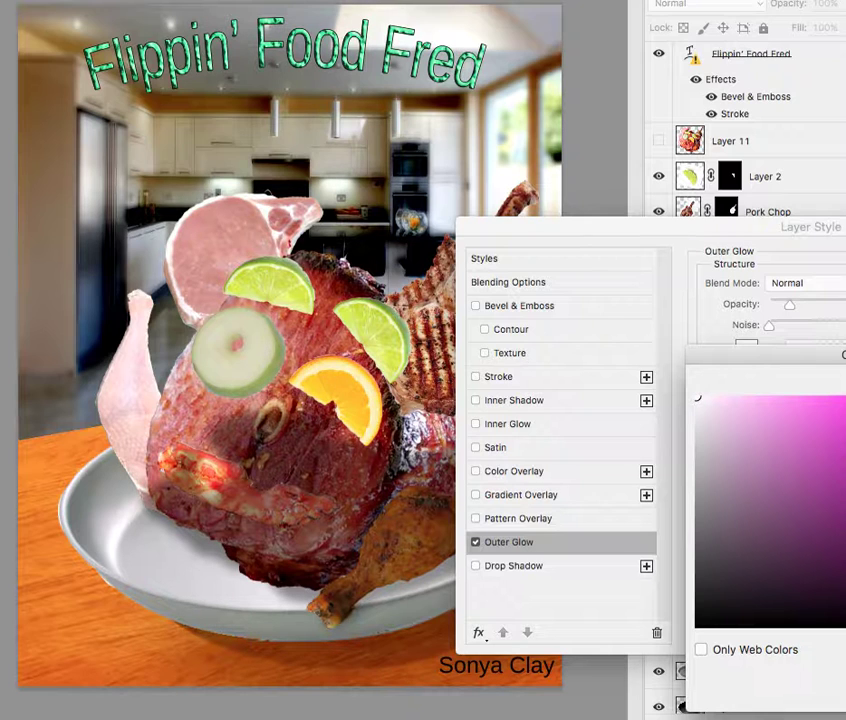
pyautogui.moveTo(812, 406); pyautogui.dragTo(806, 394)
pyautogui.press('Return')
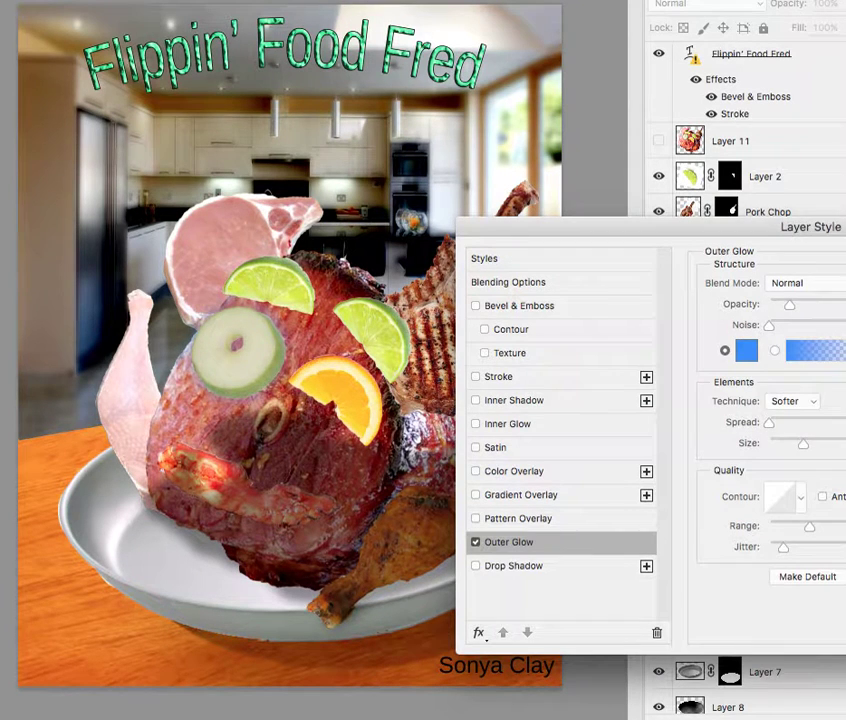
pyautogui.moveTo(788, 305); pyautogui.dragTo(825, 306)
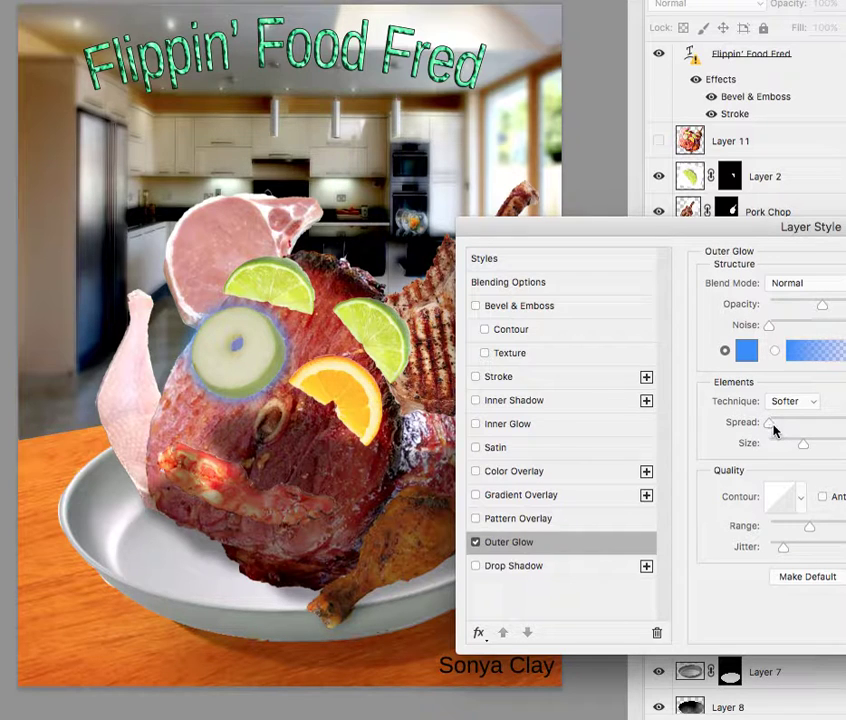
pyautogui.moveTo(768, 426); pyautogui.dragTo(811, 441)
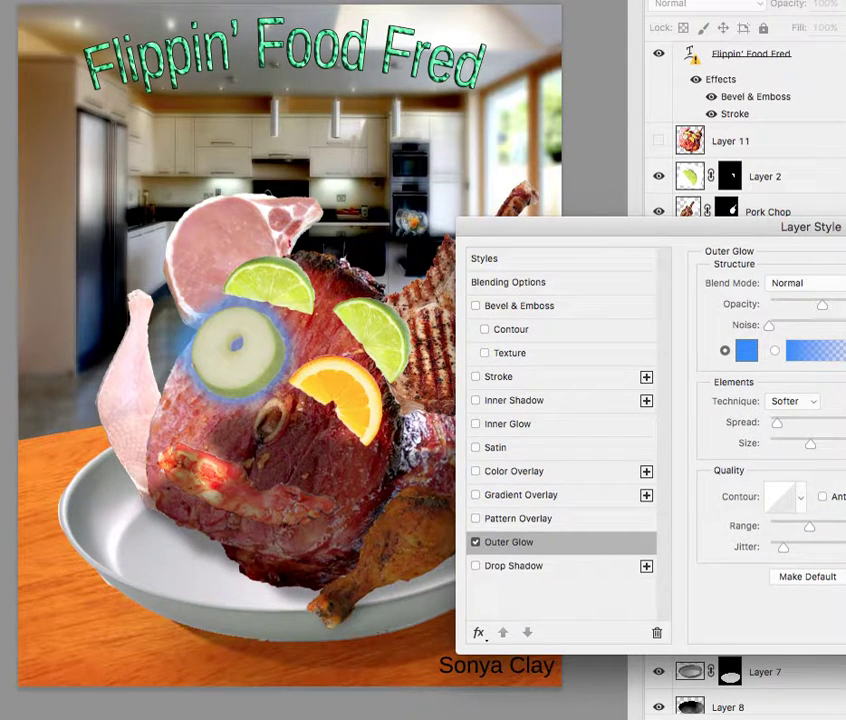
pyautogui.press('Return')
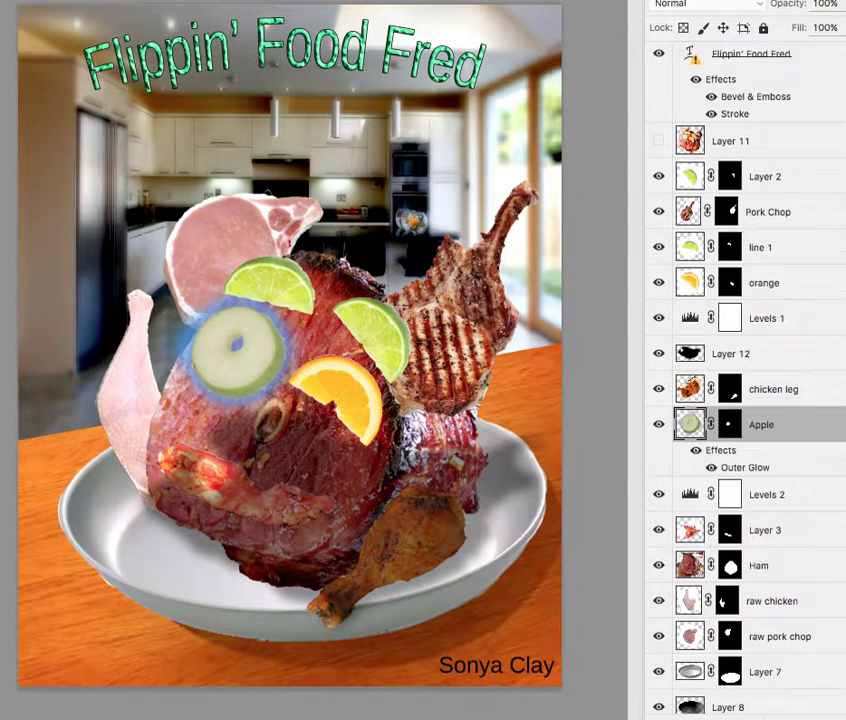
# Make Layer 11 visible again over the composite.
pyautogui.click(658, 141)
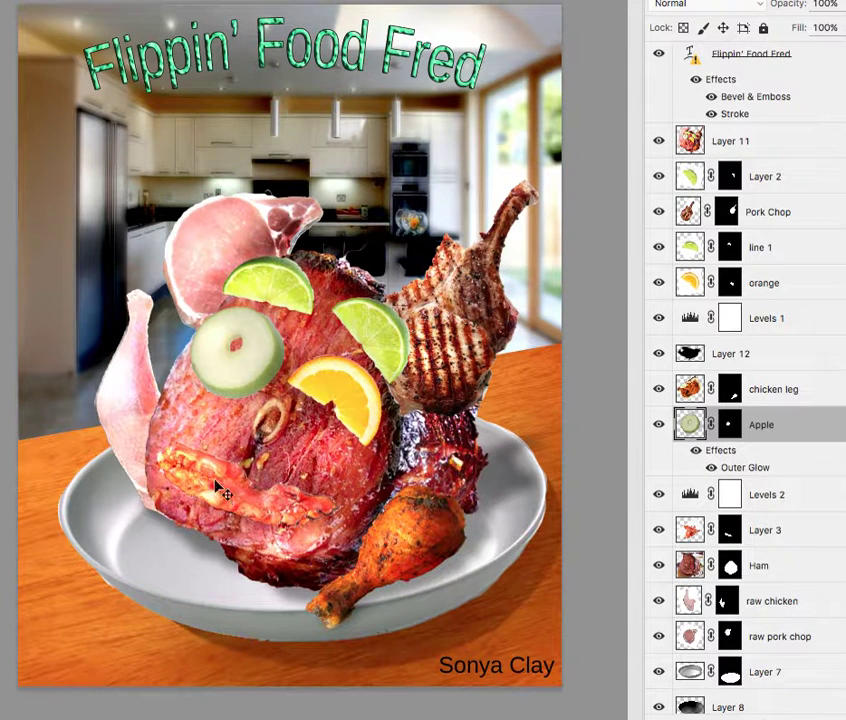